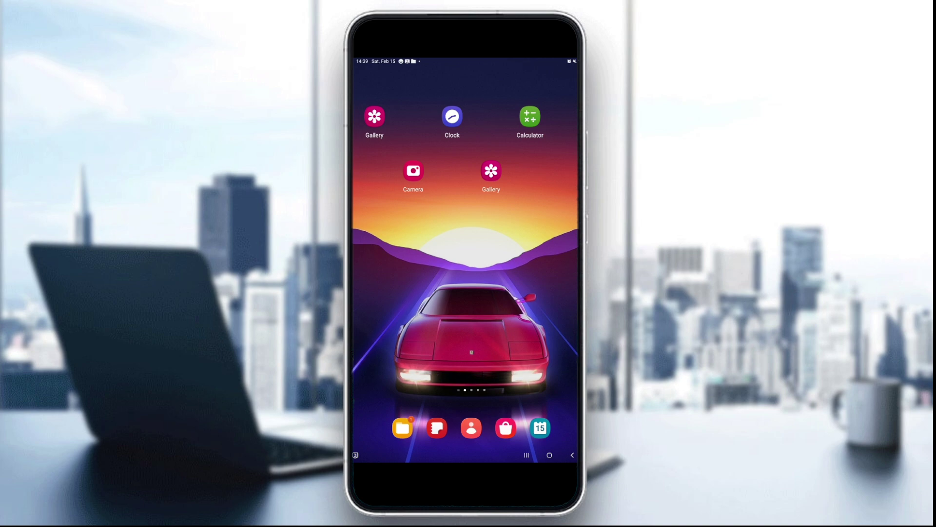
# Step: Return from the app drawer to the Play Store's YouTube Studio listing via Recents
pyautogui.moveTo(522, 173); pyautogui.dragTo(520, 76)
pyautogui.scroll(-3, 521, 75)
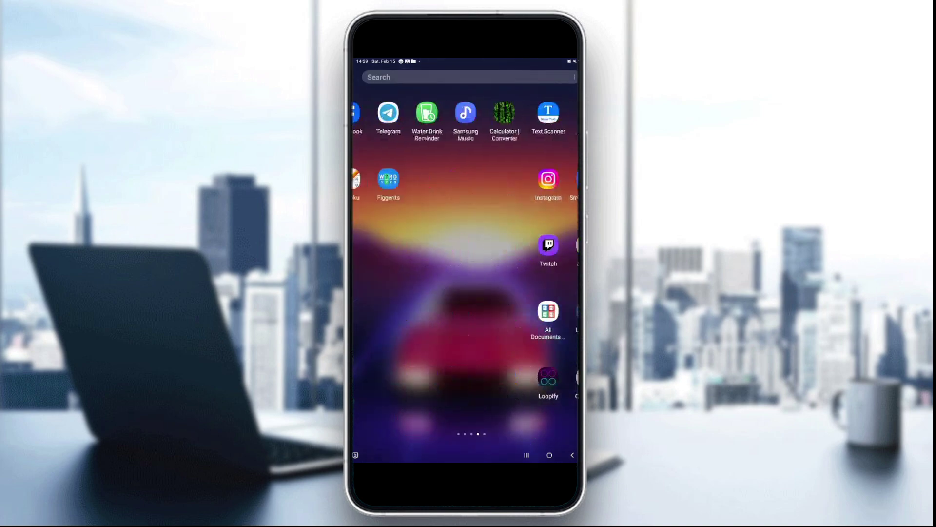
pyautogui.click(528, 452)
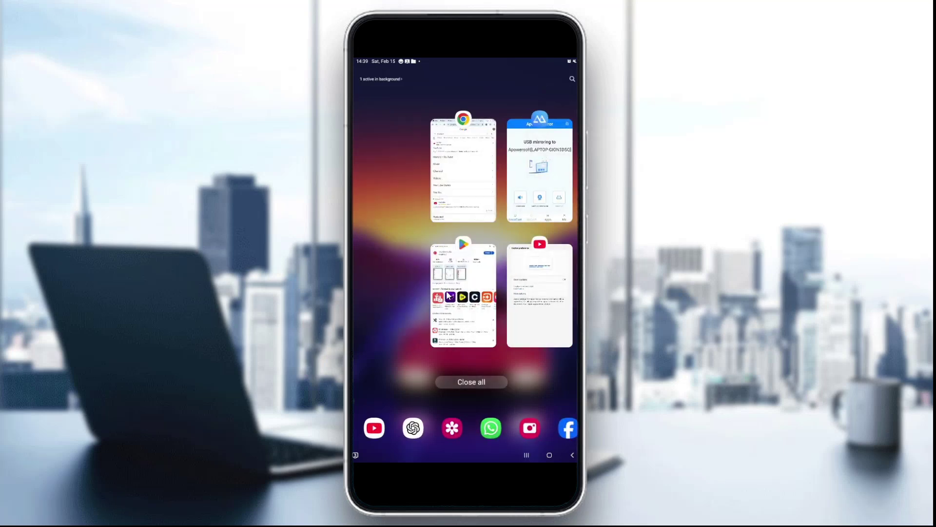
pyautogui.click(448, 294)
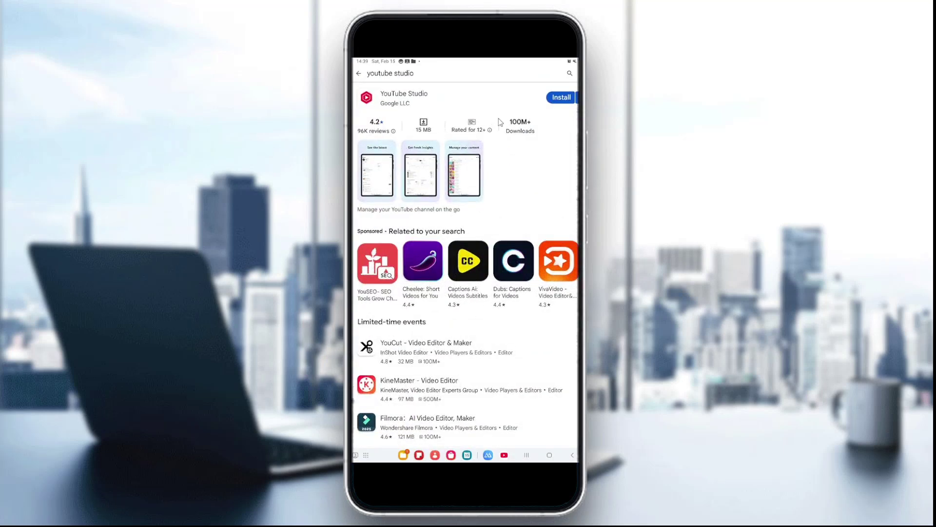
# Step: Search the Play Store for 'youtube' and open the YouTube app page showing Update
pyautogui.click(359, 74)
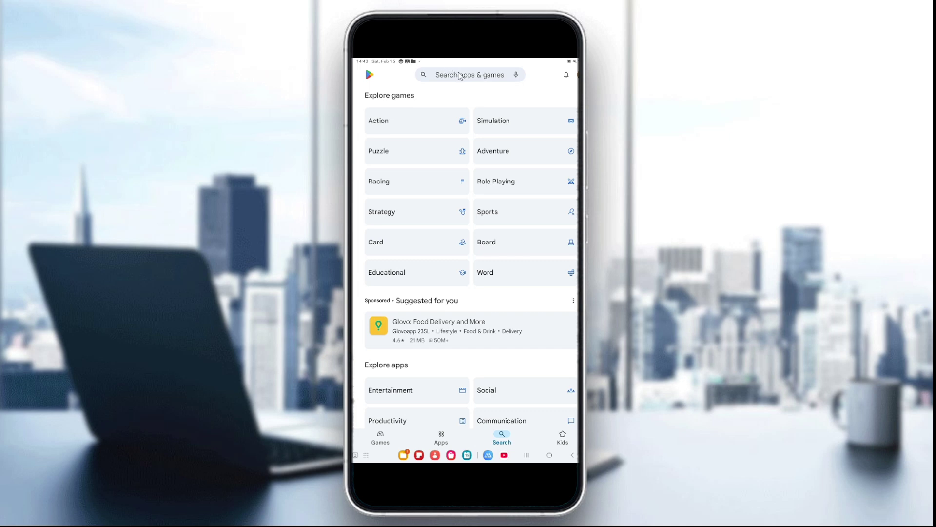
pyautogui.click(459, 78)
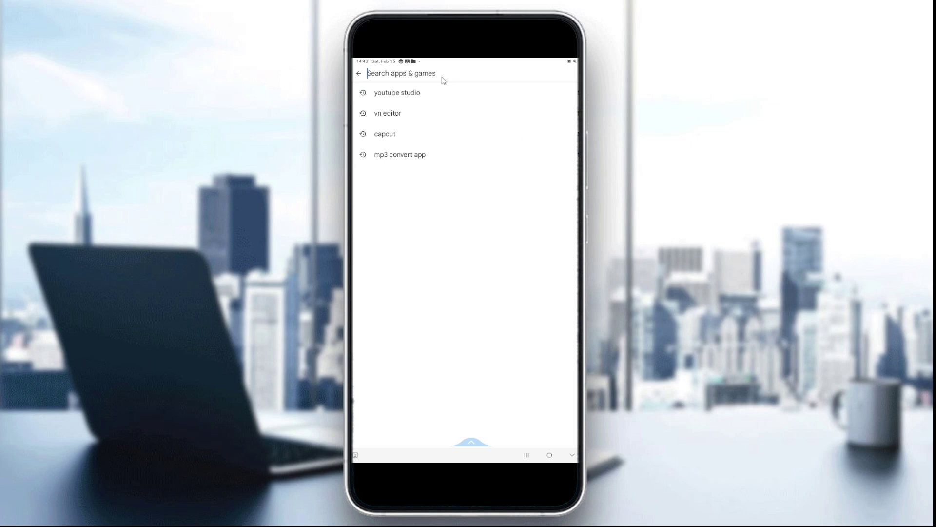
pyautogui.write('yout')
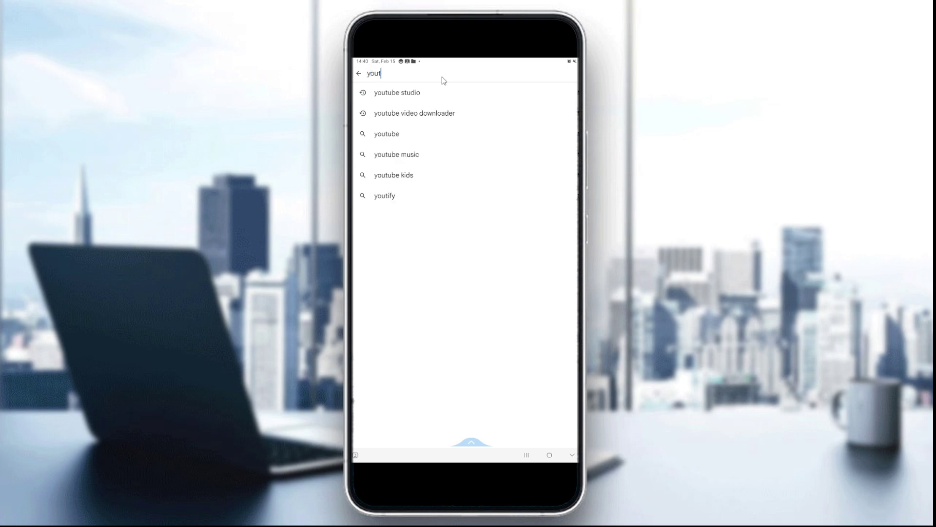
pyautogui.click(432, 134)
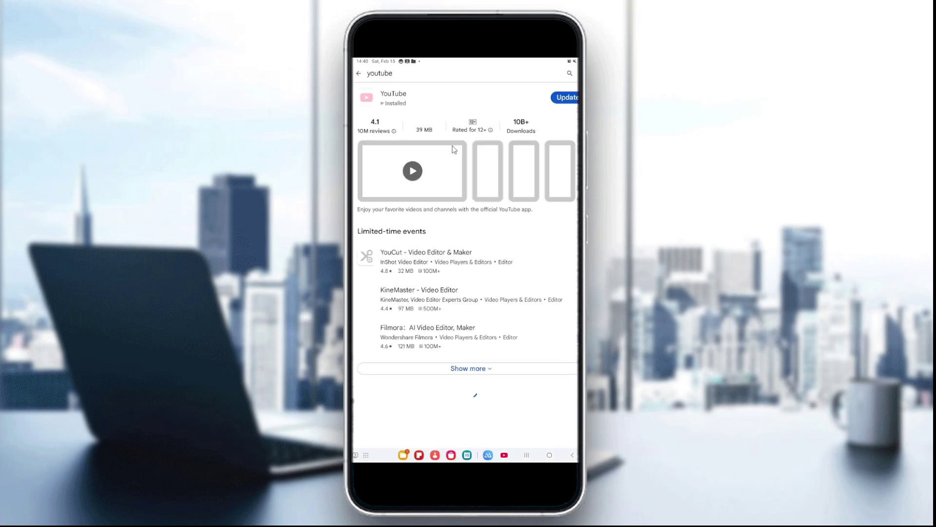
pyautogui.click(425, 107)
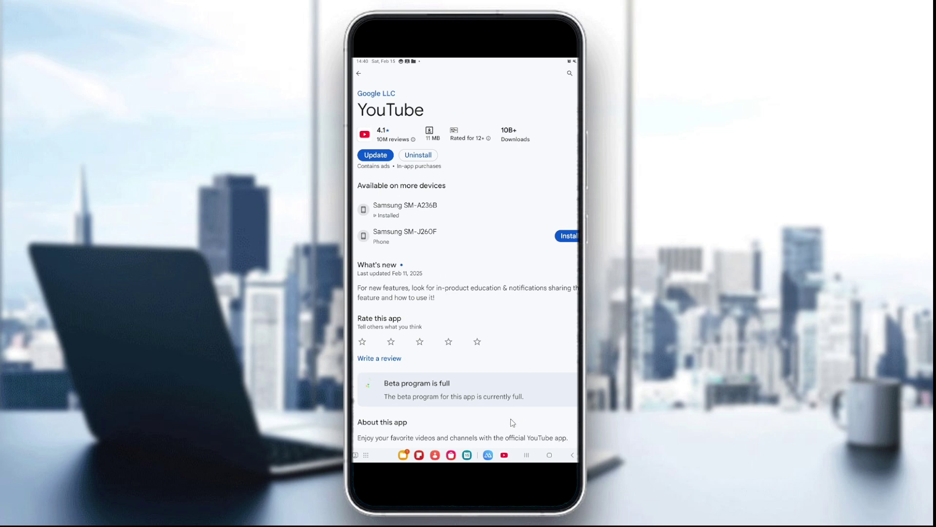
# Step: Go from the Play Store to the home screen and pull down the notification shade
pyautogui.click(526, 455)
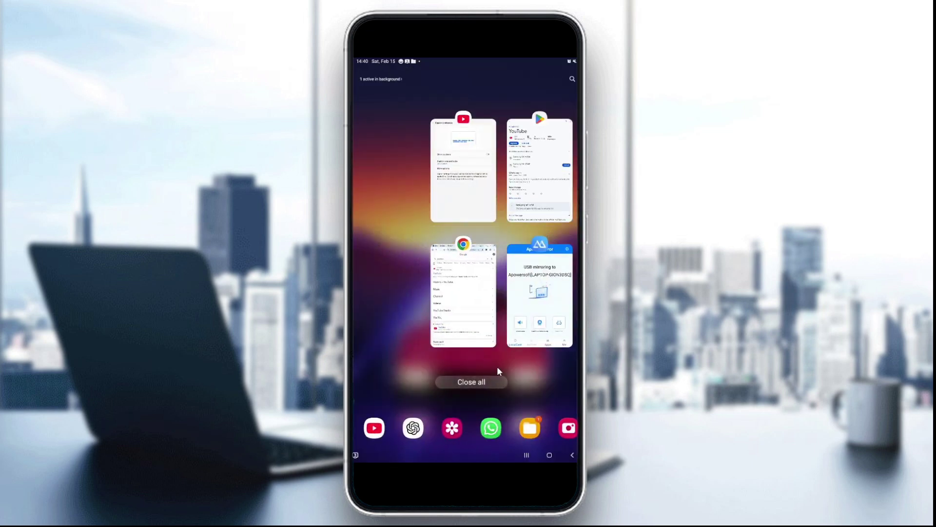
pyautogui.click(353, 292)
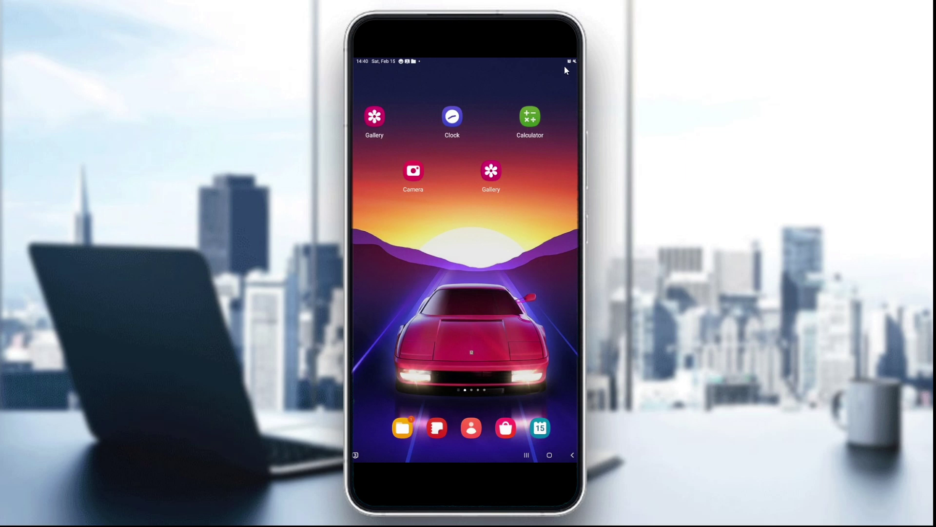
pyautogui.moveTo(565, 152); pyautogui.dragTo(556, 292)
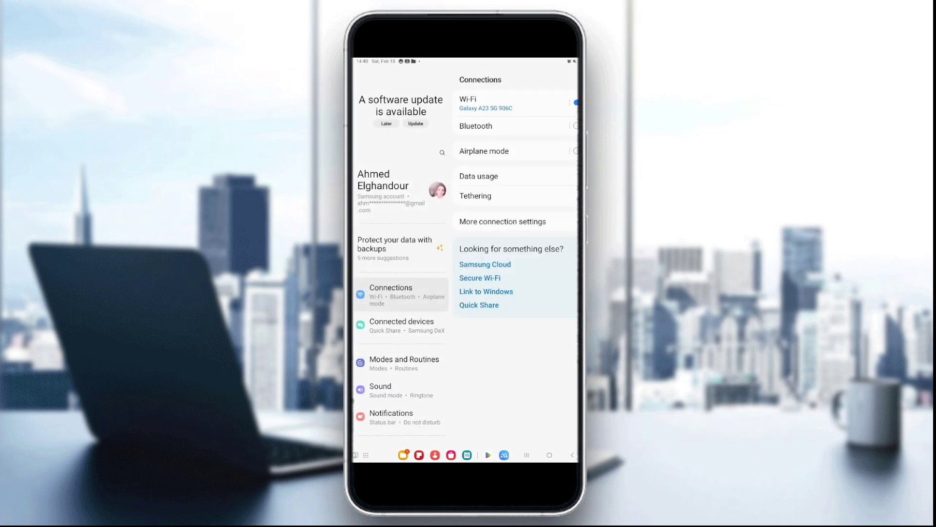
pyautogui.scroll(-10, 408, 268)
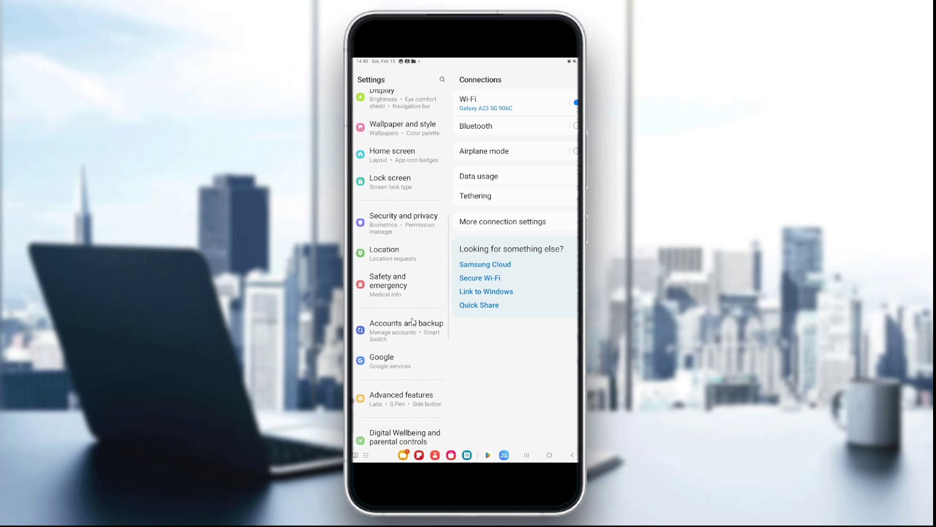
pyautogui.scroll(-2, 412, 320)
pyautogui.scroll(-5, 411, 320)
pyautogui.scroll(-1, 412, 321)
# Step: Find YouTube in the Settings app list and clear its cache from the Storage page
pyautogui.click(404, 232)
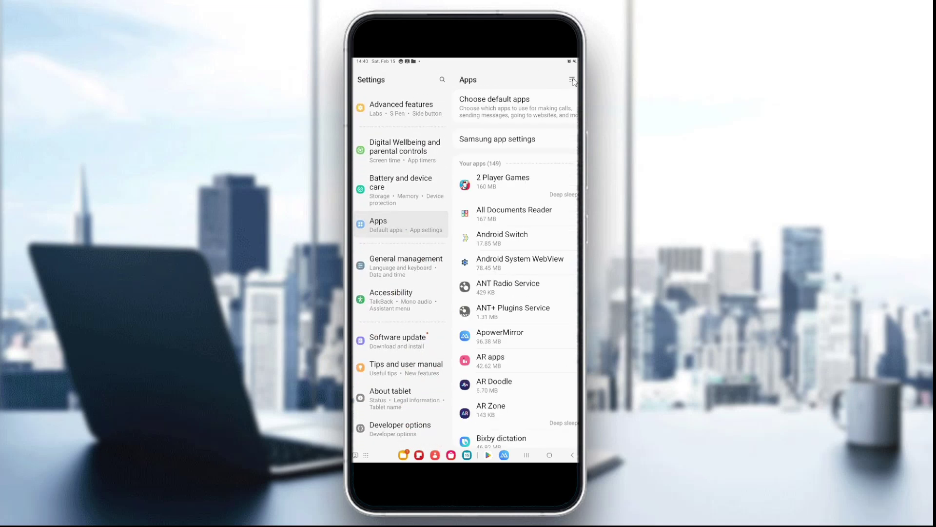
pyautogui.click(572, 82)
pyautogui.write('yo')
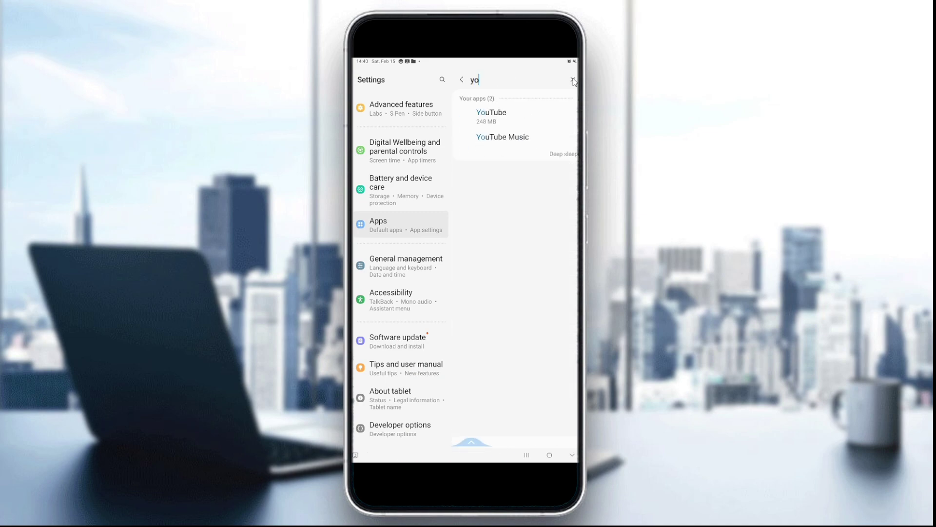
pyautogui.write('utu')
pyautogui.click(523, 120)
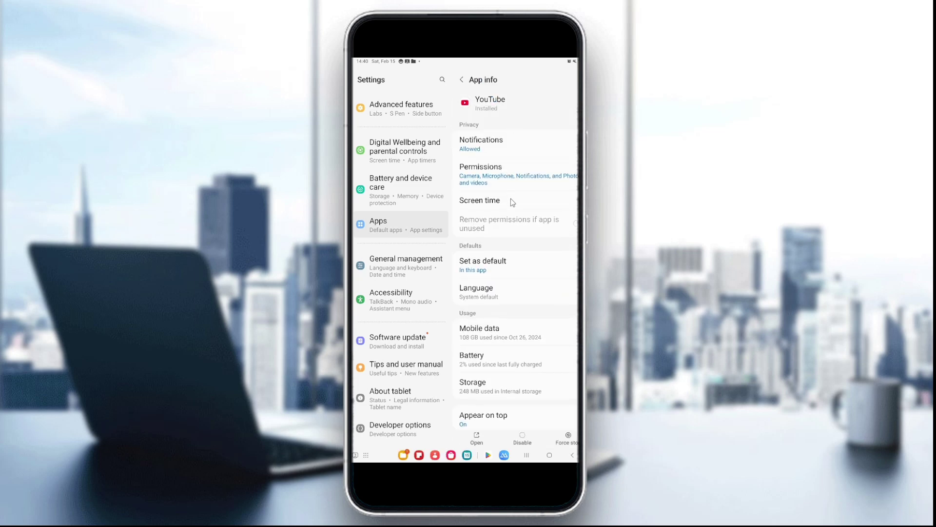
pyautogui.scroll(-2, 514, 258)
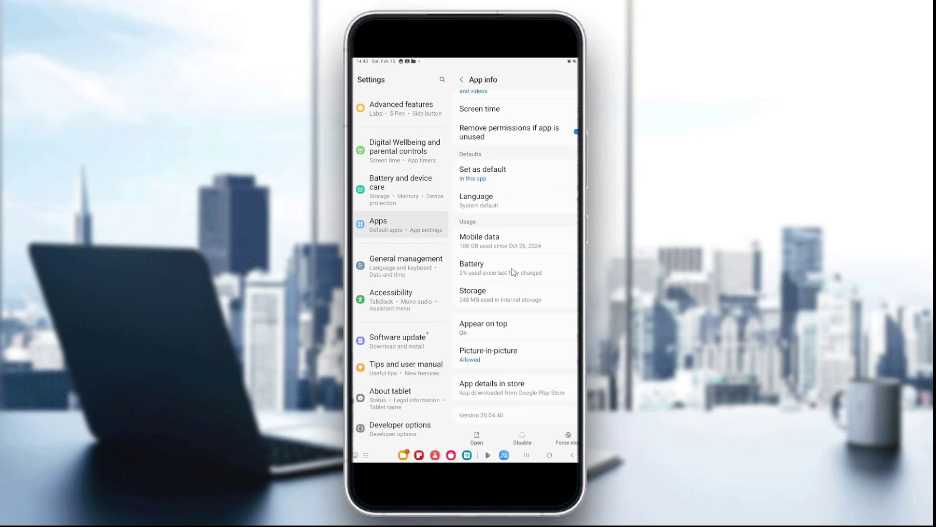
pyautogui.click(509, 297)
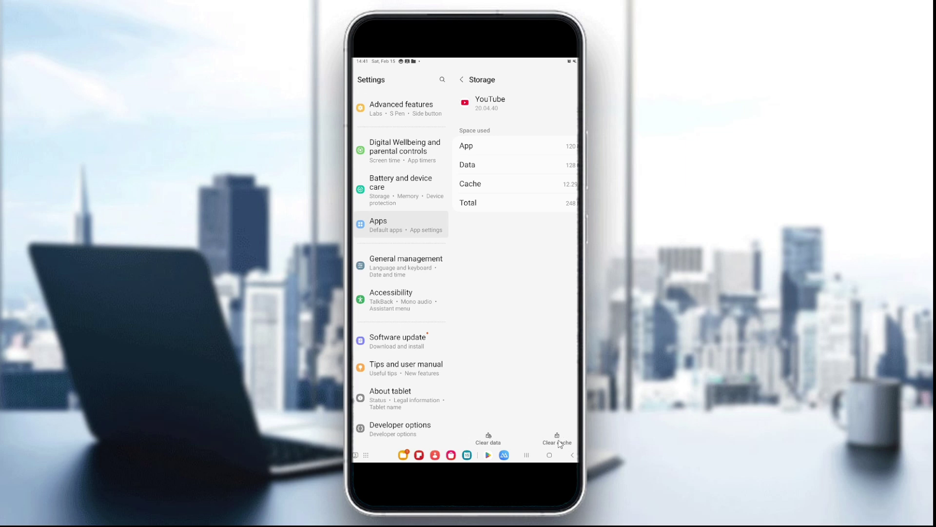
pyautogui.click(557, 442)
# Step: Swipe away the Settings and YouTube cards in Recents and return home
pyautogui.click(526, 454)
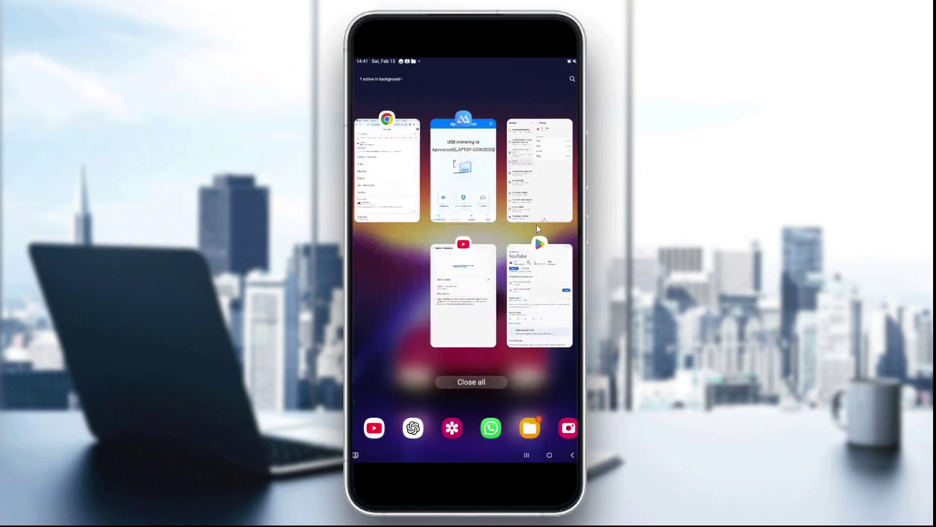
pyautogui.moveTo(537, 213); pyautogui.dragTo(537, 81)
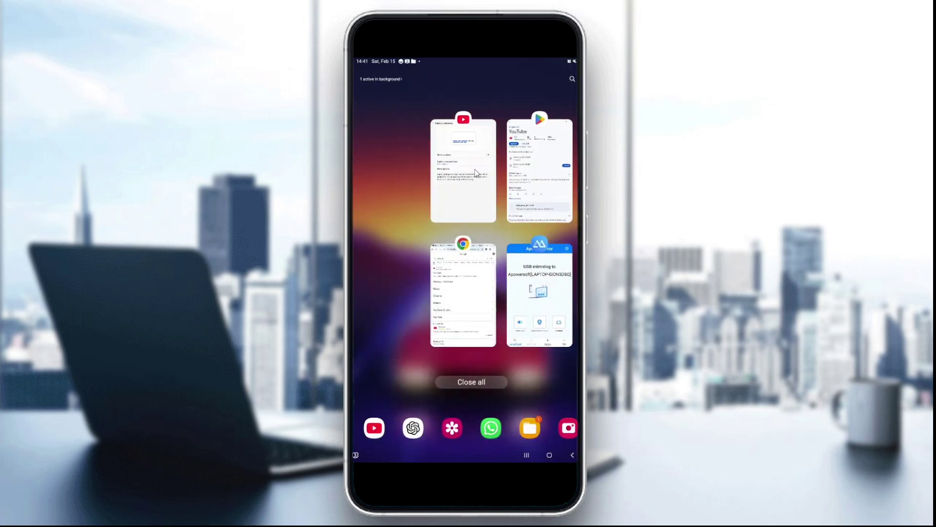
pyautogui.moveTo(478, 174); pyautogui.dragTo(476, 80)
pyautogui.click(410, 220)
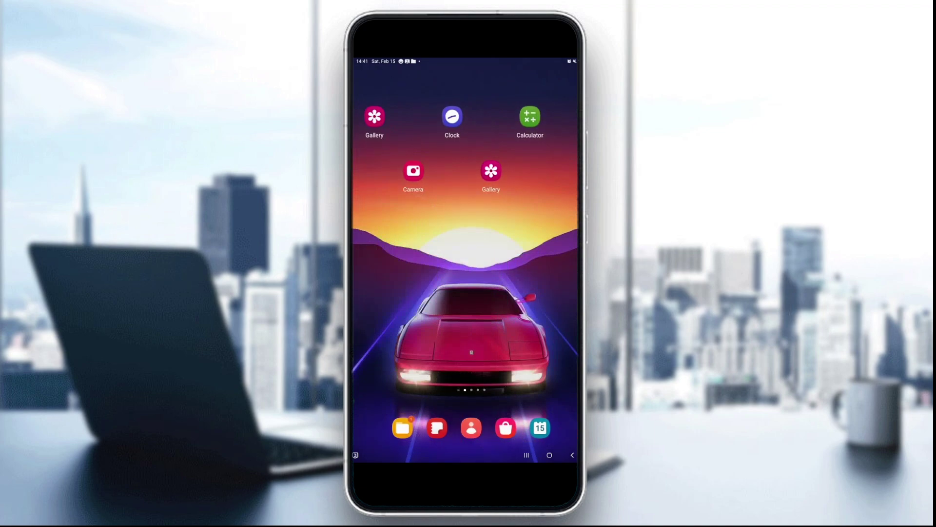
# Step: Page through the app drawer and launch YouTube
pyautogui.moveTo(502, 272); pyautogui.dragTo(496, 176)
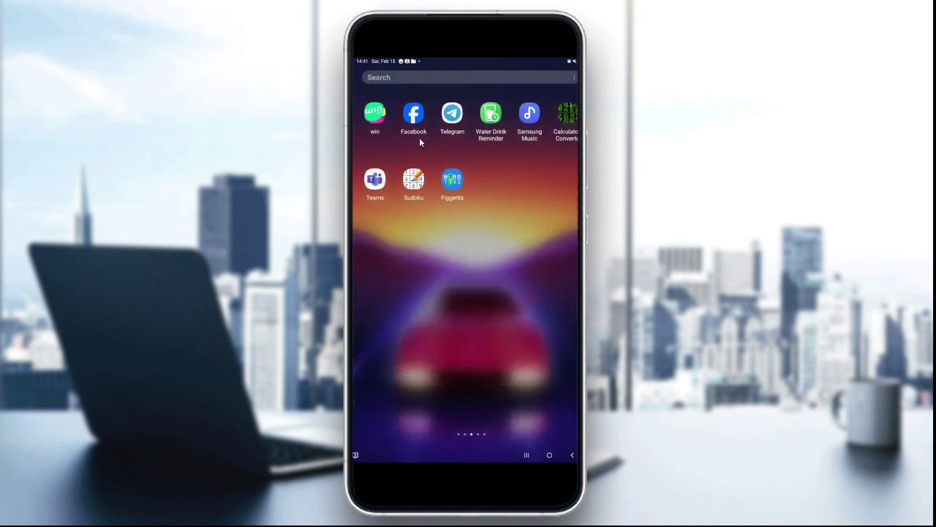
pyautogui.moveTo(419, 138); pyautogui.dragTo(358, 139)
pyautogui.moveTo(554, 203); pyautogui.dragTo(380, 186)
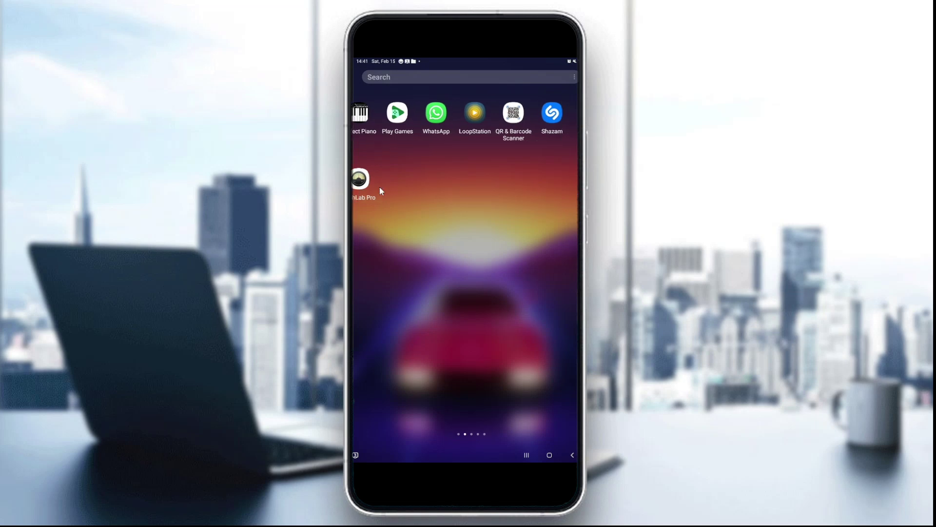
pyautogui.moveTo(541, 218); pyautogui.dragTo(410, 220)
pyautogui.click(488, 119)
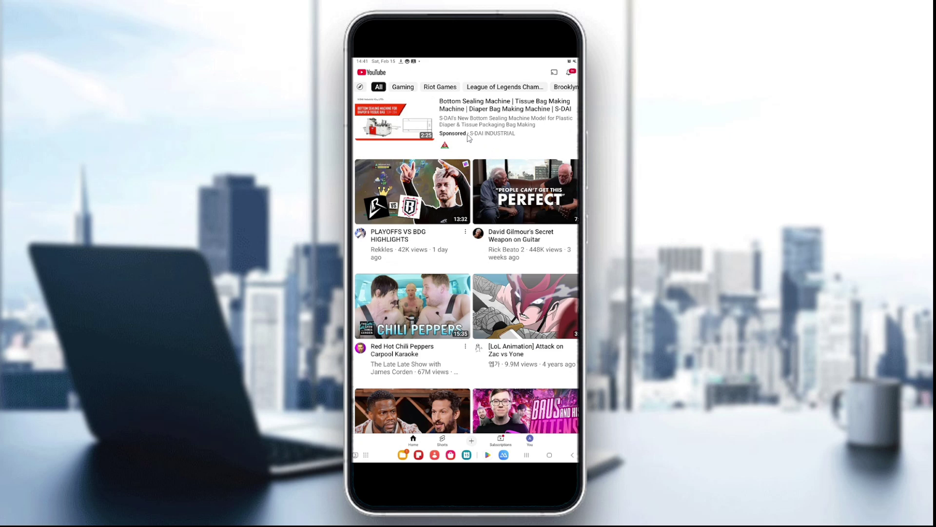
# Step: Search YouTube for 'shorts tiktok' using the suggested query
pyautogui.click(568, 88)
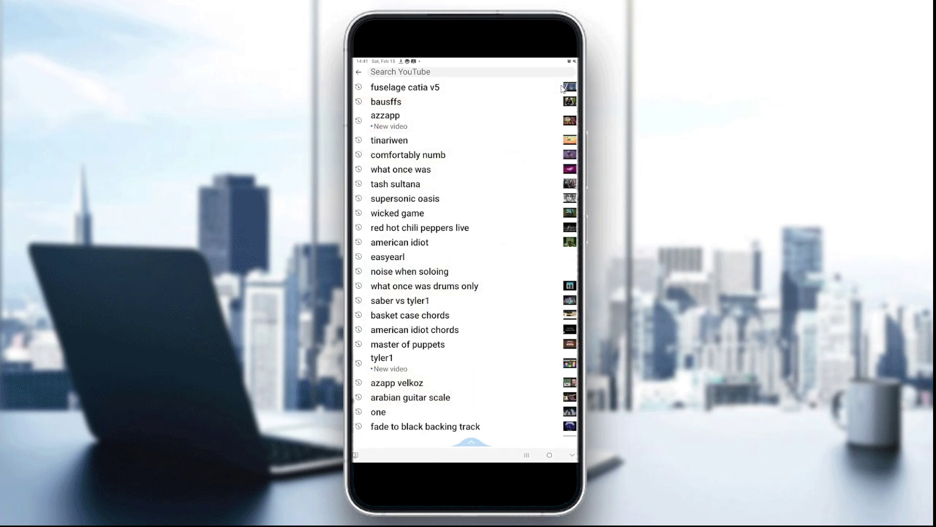
pyautogui.write('short')
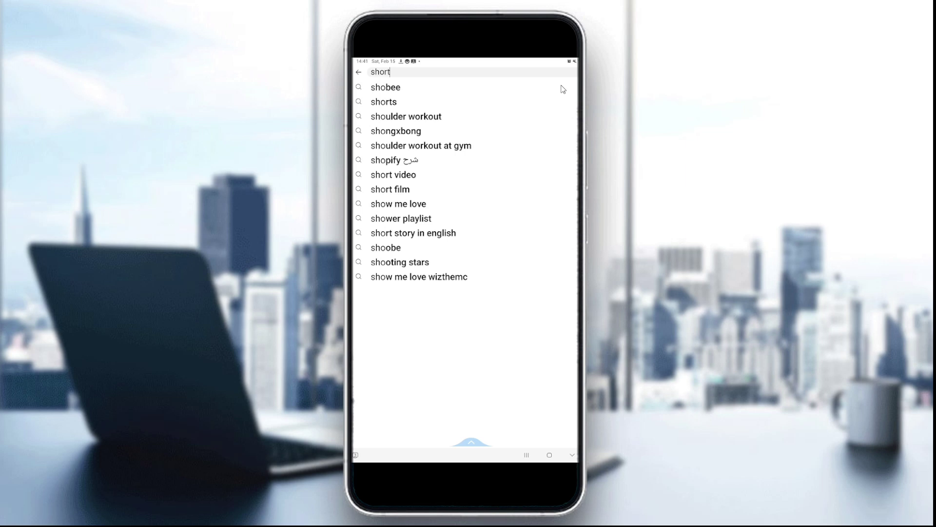
pyautogui.write('s')
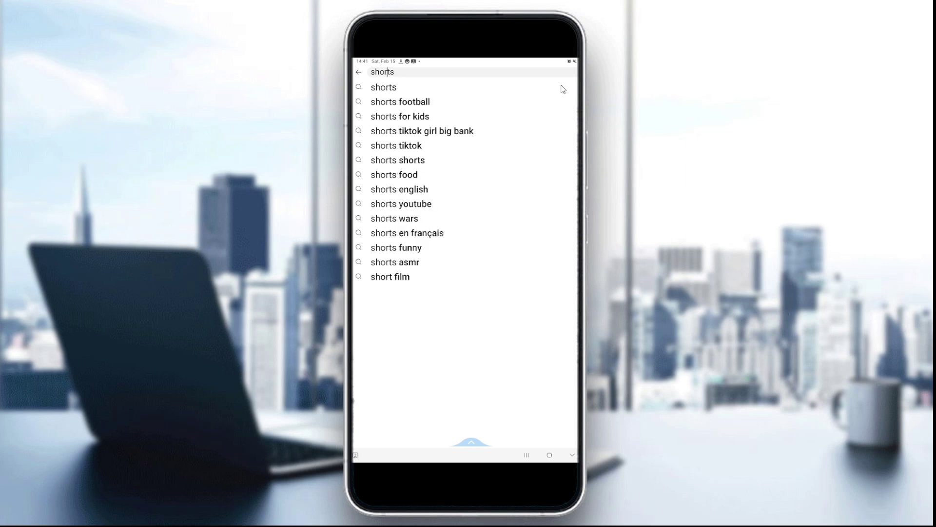
pyautogui.click(410, 144)
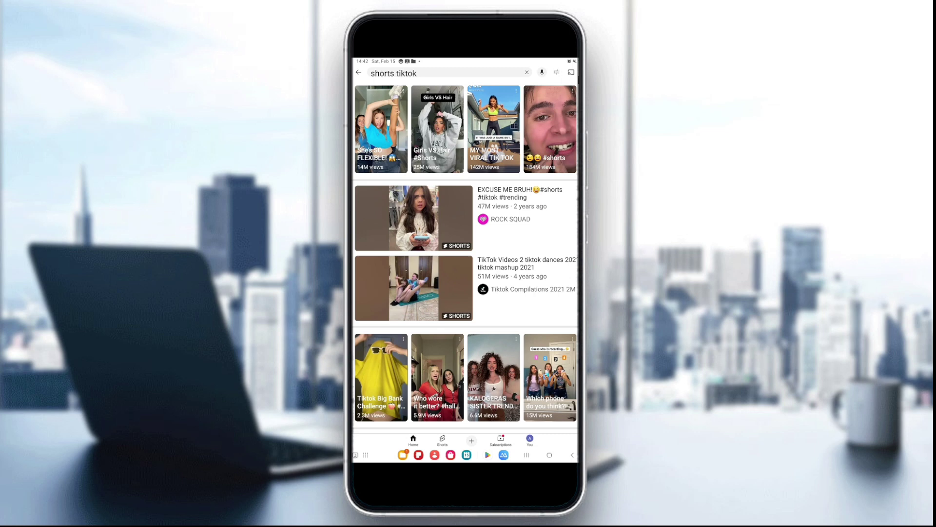
# Step: Open General in YouTube's Settings from the You page to check Location shows France
pyautogui.click(529, 440)
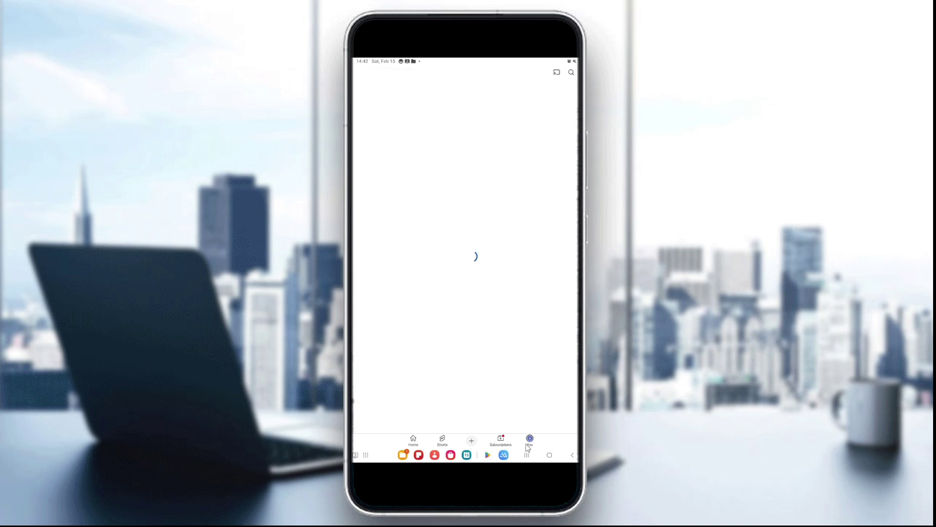
pyautogui.click(568, 72)
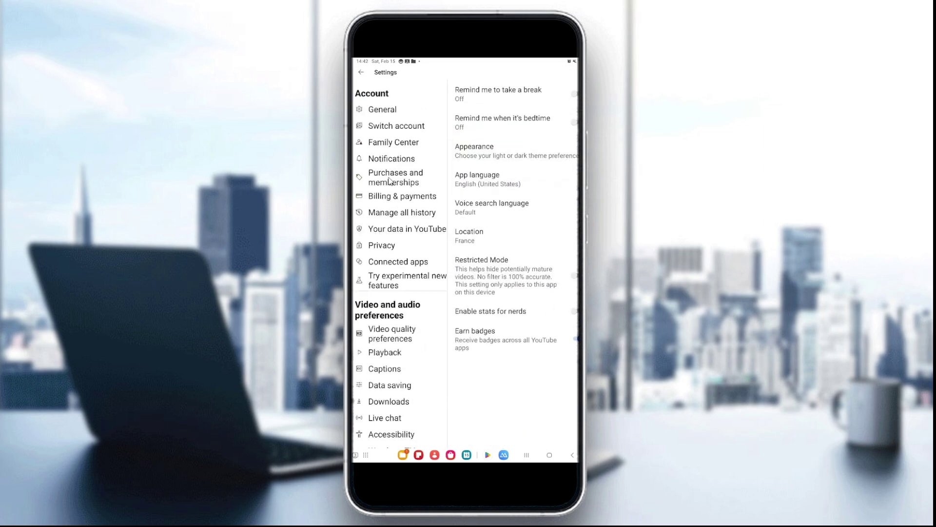
pyautogui.click(396, 112)
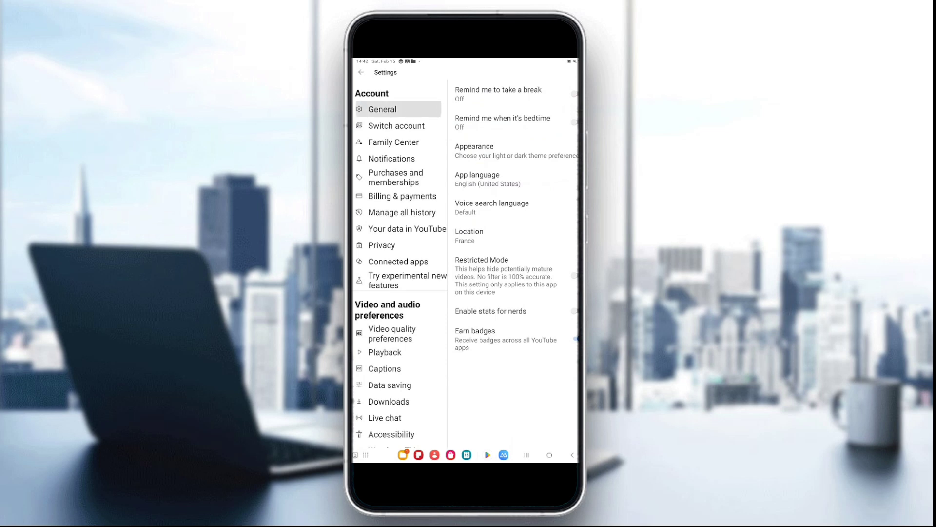